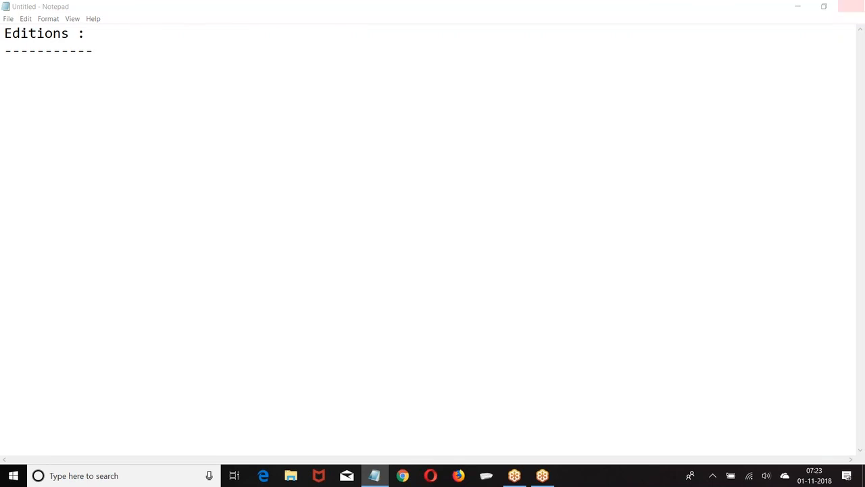
Minimize the Notepad window and open Paint with a blank canvas
left_click(797, 6)
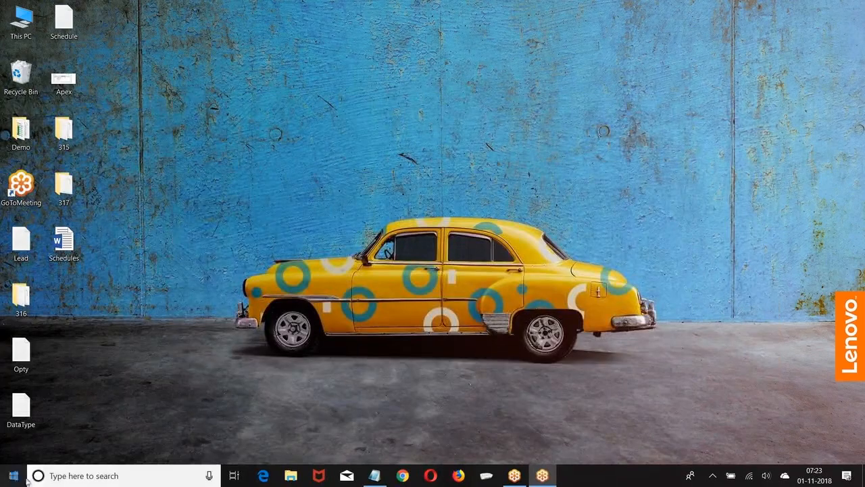
left_click(95, 477)
type("Paint")
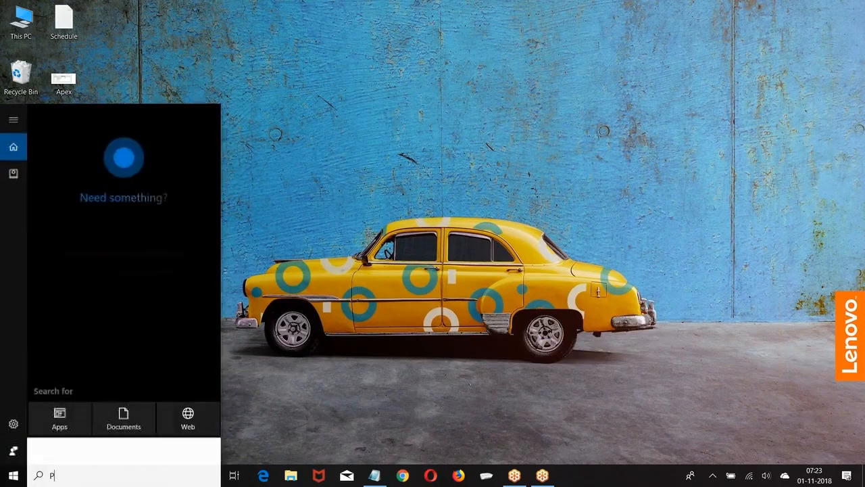
key("Return")
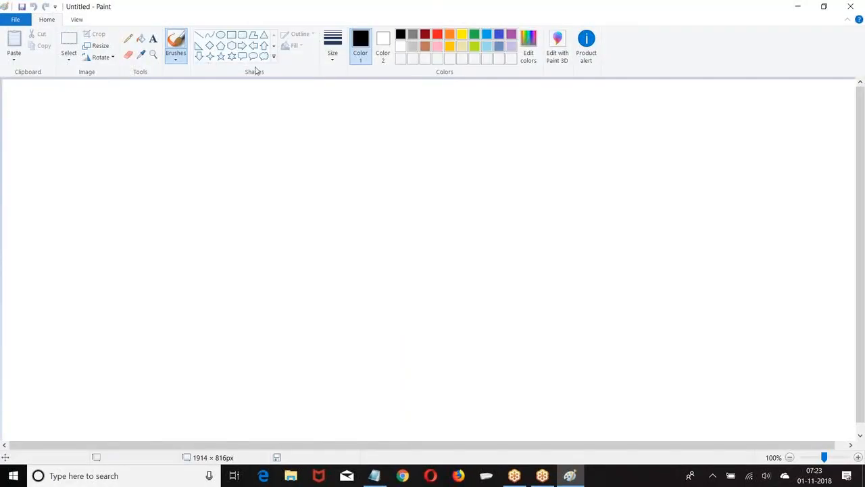
Draw a small rounded rectangle in the canvas's upper-left area and place a copy of it directly below
left_click(232, 35)
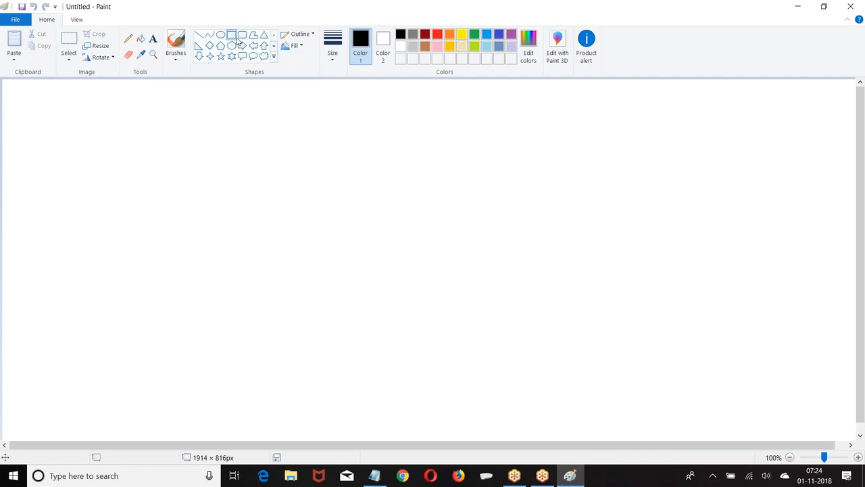
left_click(241, 37)
left_click_drag(53, 109, 78, 124)
left_click(69, 42)
key("ctrl+c")
key("ctrl+v")
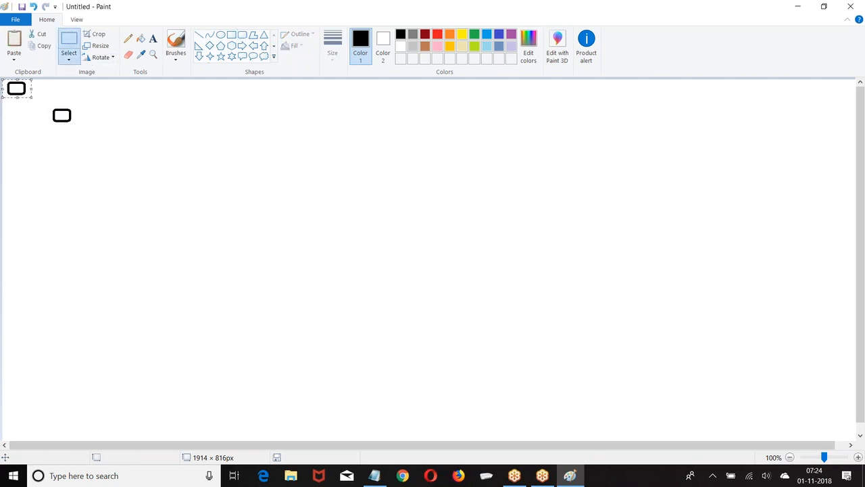
left_click_drag(16, 88, 62, 142)
left_click(171, 120)
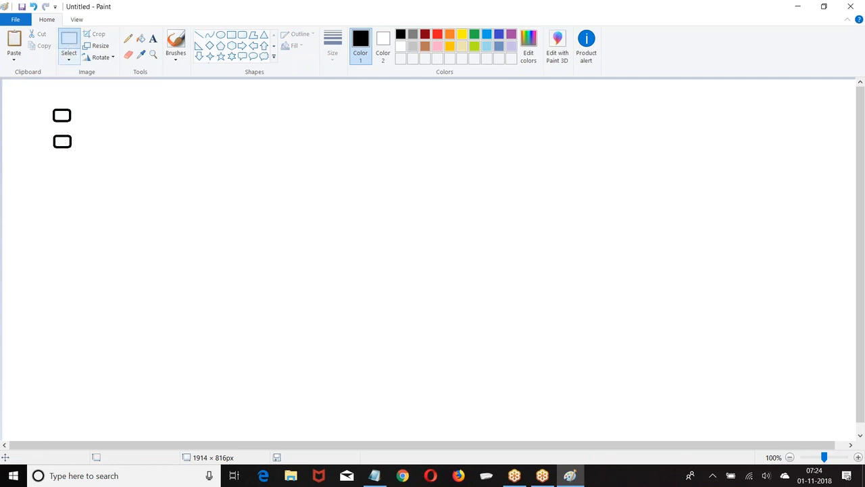
Paste a third rounded box below the first two to continue the column
left_click_drag(49, 102, 79, 119)
left_click(129, 112)
key("ctrl+v")
left_click_drag(20, 86, 69, 167)
left_click(164, 121)
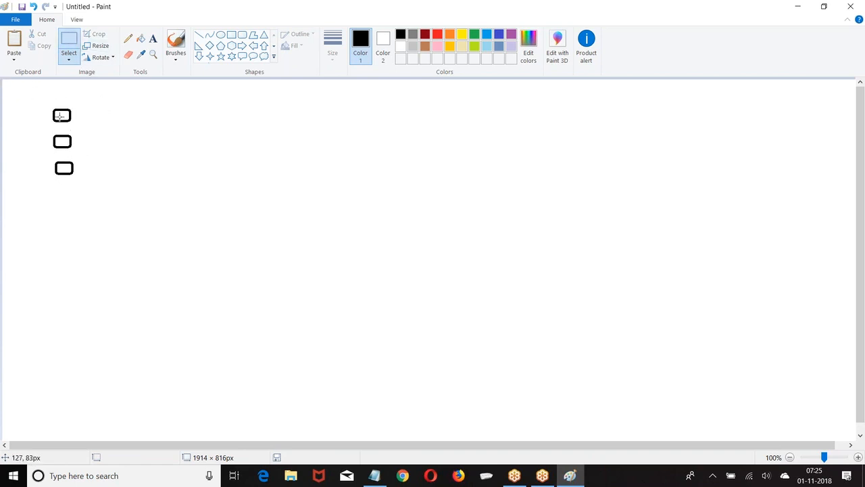
Copy the three stacked boxes as a group and place the duplicate below them, extending the column to six boxes
left_click_drag(48, 103, 79, 187)
key("ctrl+c")
key("ctrl+v")
left_click_drag(16, 119, 62, 223)
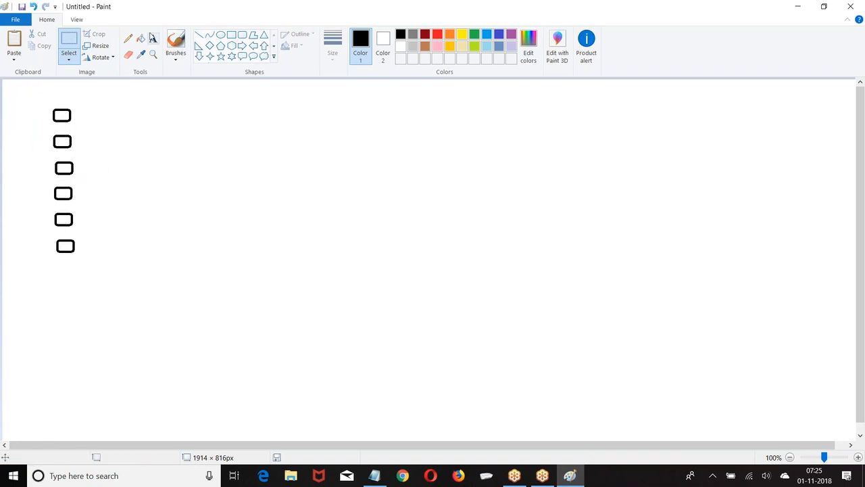
Add the text label "Local" beside the first box
left_click(153, 39)
left_click(84, 115)
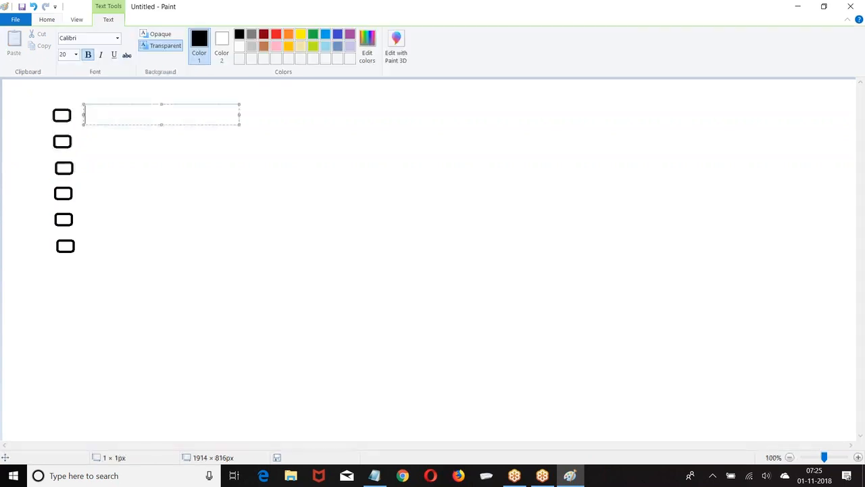
type("Local")
key("Return")
key("Return")
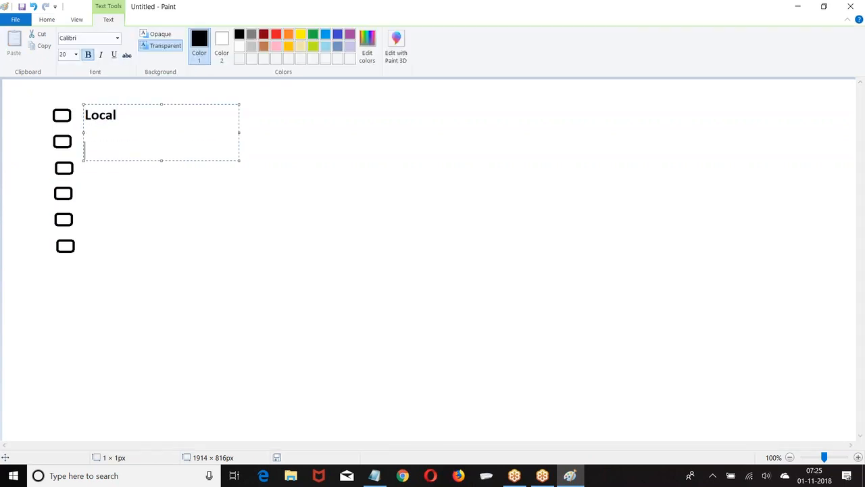
left_click(102, 233)
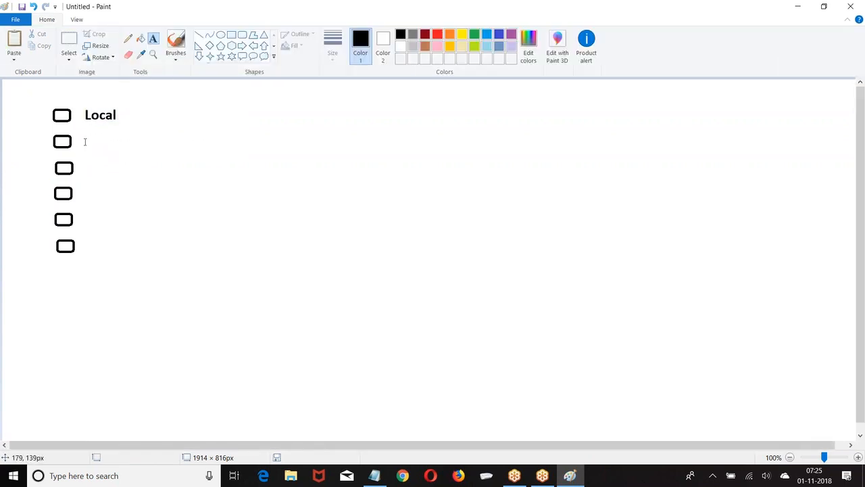
Label the second box "STD" and the third box "ISD"
left_click(85, 141)
type("STD")
left_click(90, 167)
left_click(89, 167)
type("ISD")
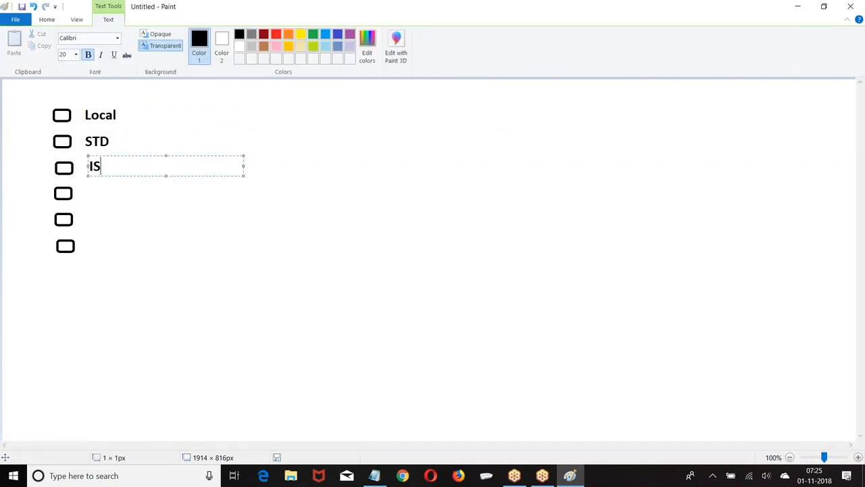
left_click(104, 209)
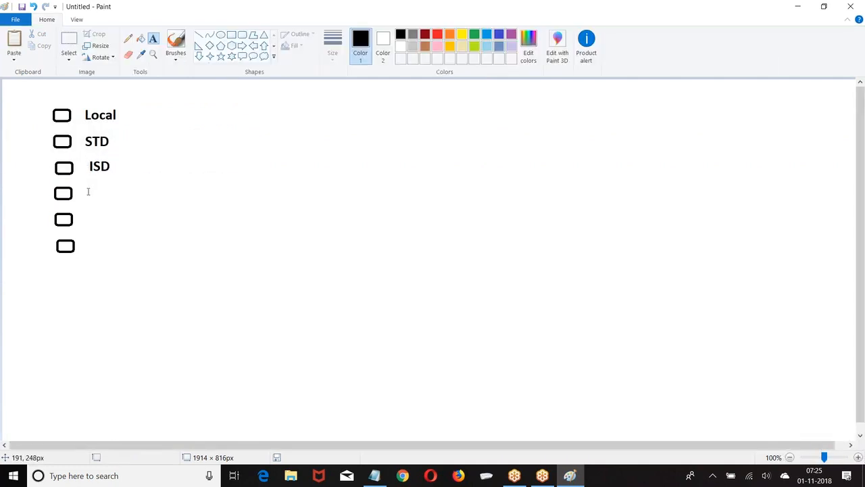
Label the fourth box "SMS" and the fifth box "Data"
left_click(87, 190)
type("SMS")
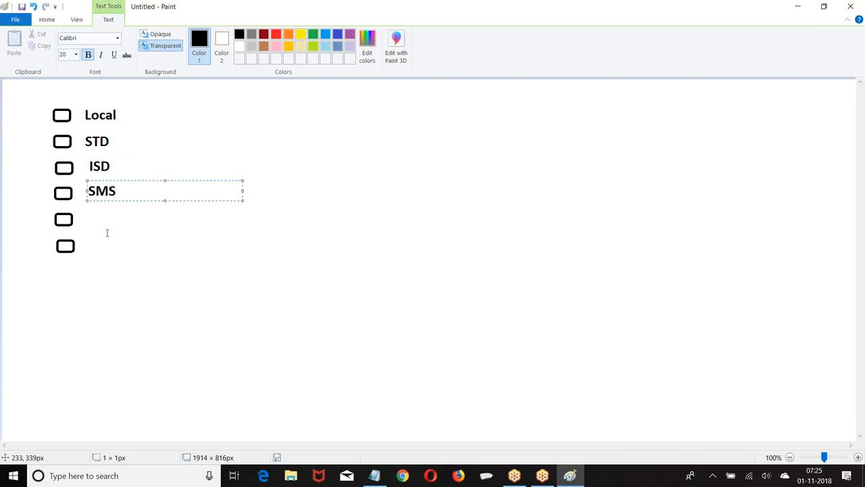
left_click(89, 212)
left_click(88, 214)
type("Data")
left_click(78, 245)
left_click(86, 244)
type("Roami")
key("BackSpace")
key("BackSpace")
key("BackSpace")
key("BackSpace")
key("BackSpace")
left_click(258, 225)
Delete the unlabelled sixth box at the end of the column
left_click(68, 45)
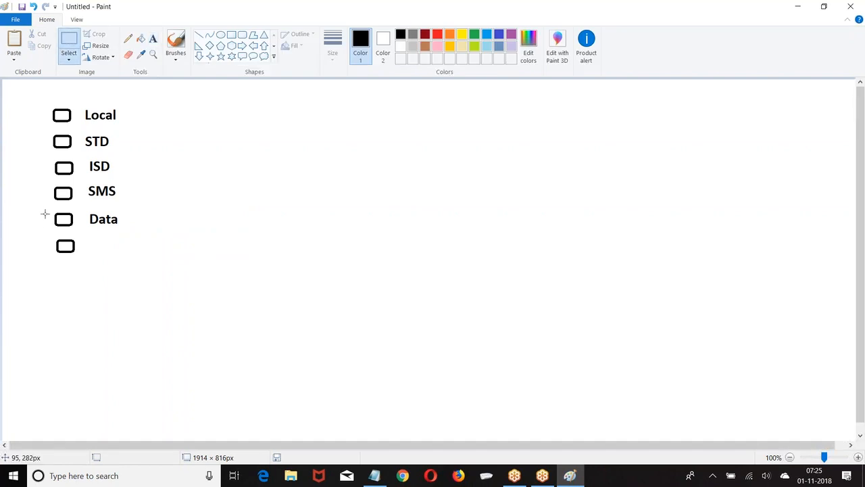
left_click_drag(47, 233, 110, 257)
key("Delete")
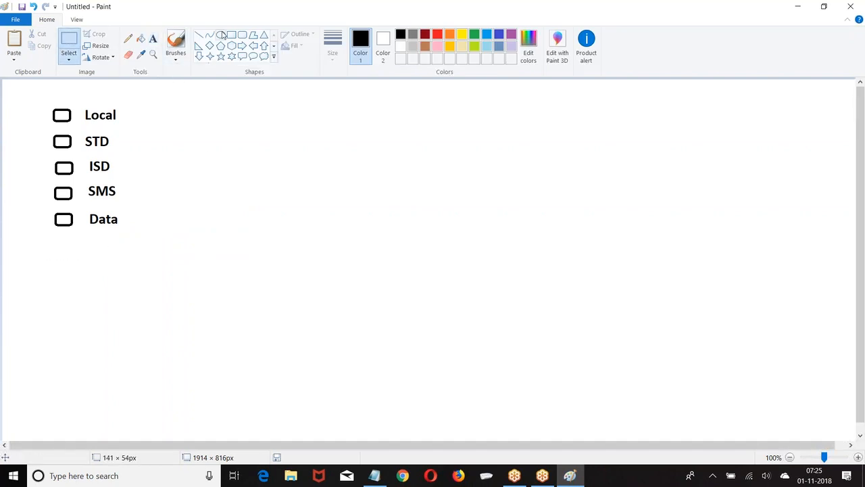
Duplicate the labelled box list twice, placing the two copies in a row to the right of the original
left_click(73, 42)
left_click_drag(44, 97, 139, 243)
key("ctrl+c")
key("ctrl+v")
left_click_drag(64, 153, 263, 168)
left_click(419, 166)
key("ctrl+v")
left_click_drag(52, 133, 432, 150)
left_click(313, 108)
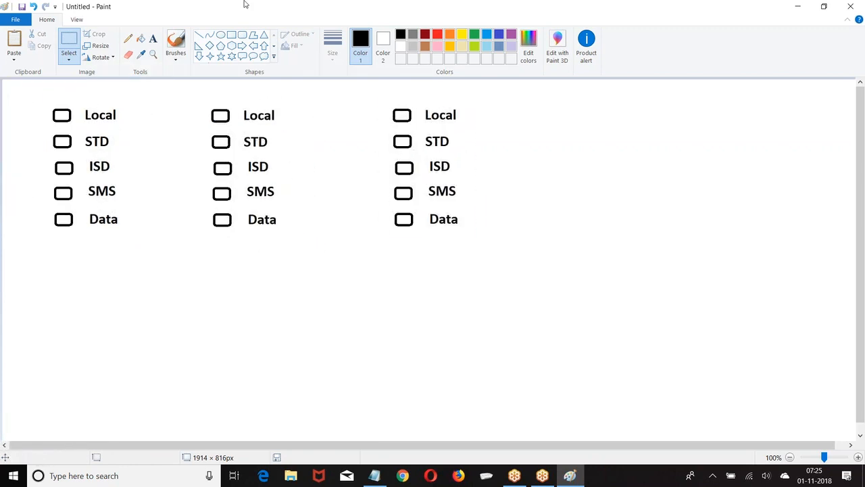
Draw a rectangular frame around each of the three labelled lists
left_click(231, 34)
left_click_drag(42, 98, 150, 243)
left_click(223, 176)
left_click_drag(203, 100, 314, 237)
left_click(389, 101)
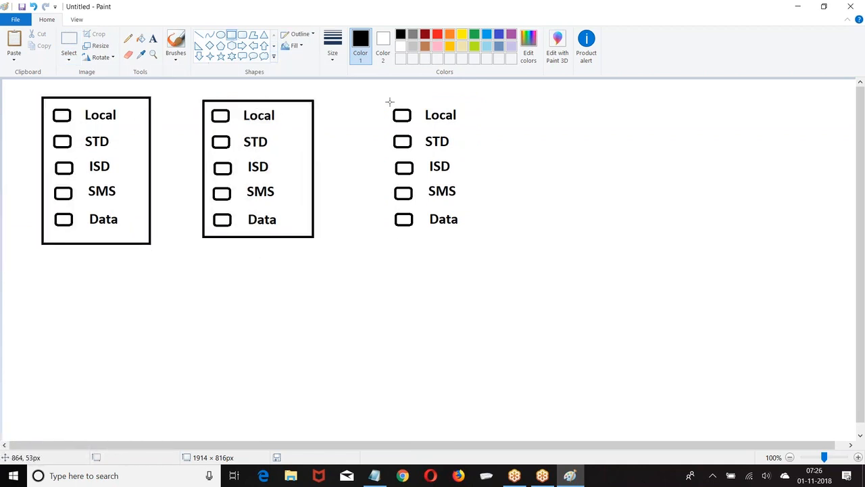
left_click_drag(383, 92, 496, 232)
left_click(449, 269)
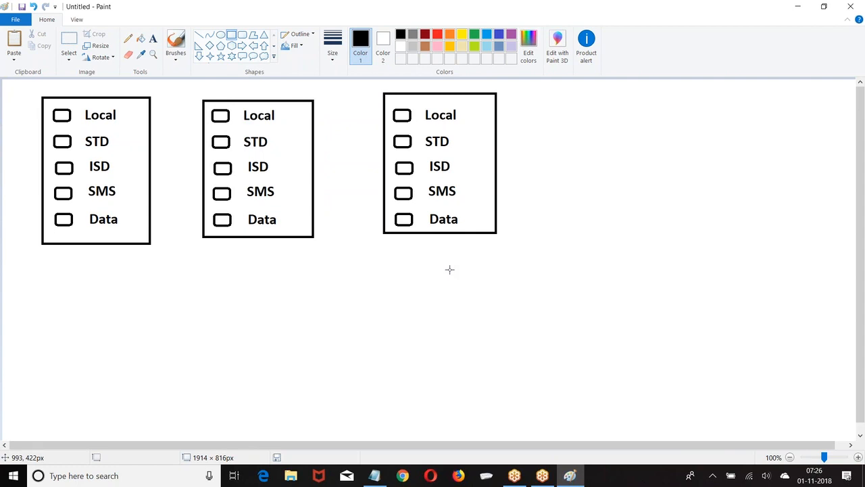
Write the price "99" below the first framed list
left_click(152, 39)
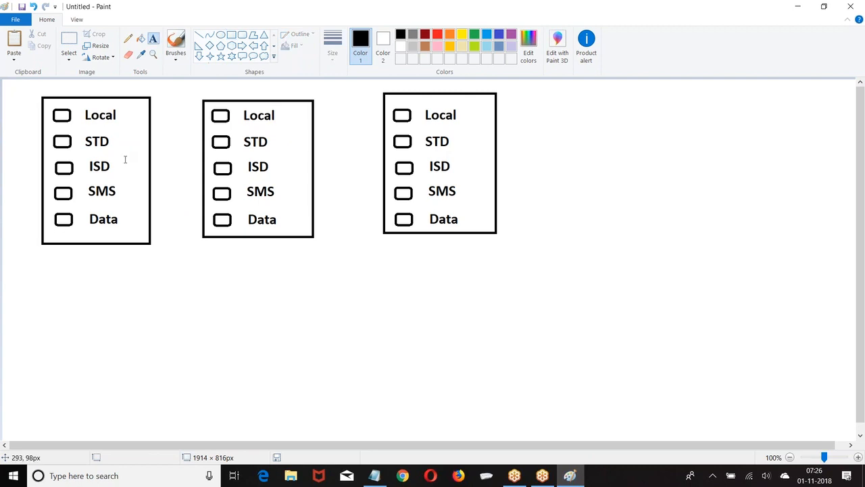
left_click(79, 250)
type("99")
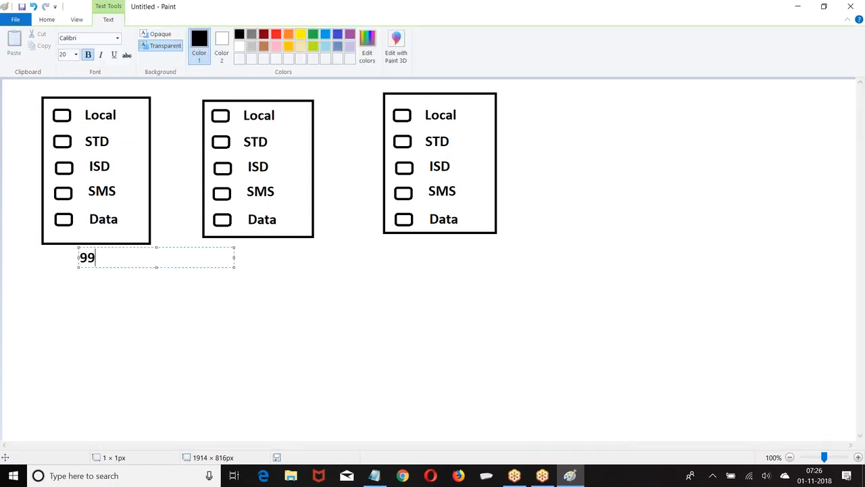
left_click(850, 420)
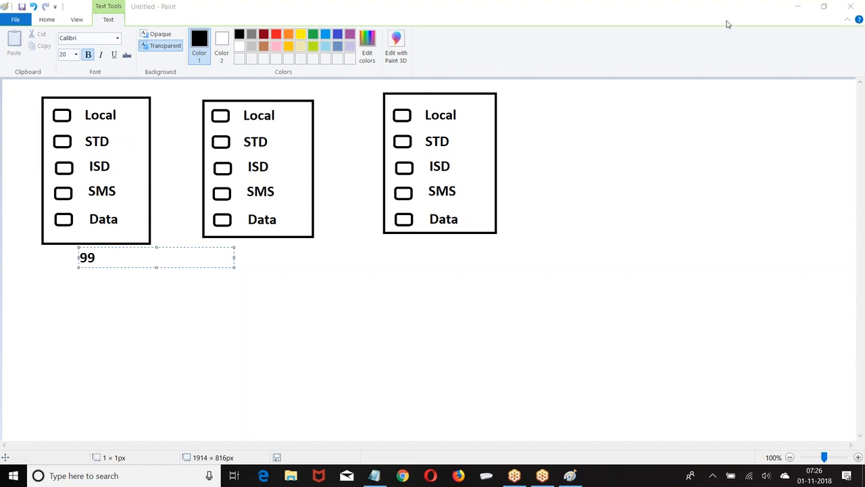
left_click(52, 259)
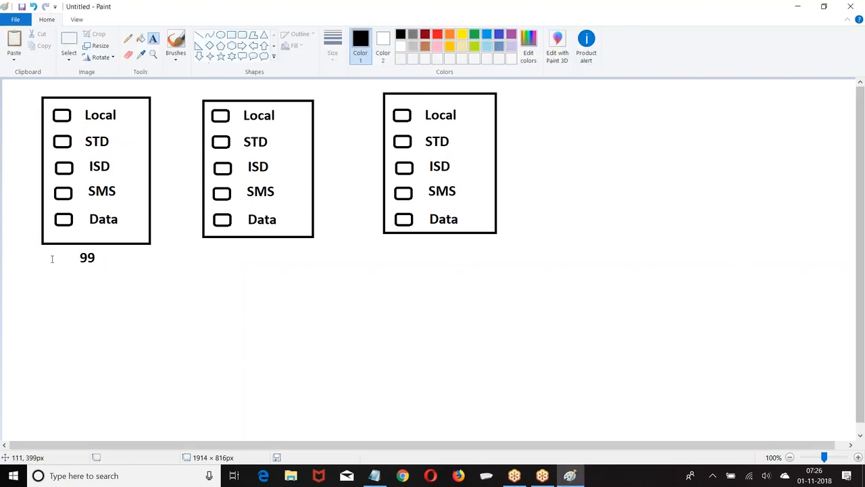
Write the prices "299" below the second framed list and "599" below the third
left_click(237, 248)
type("299")
left_click(417, 249)
left_click(416, 245)
type("599")
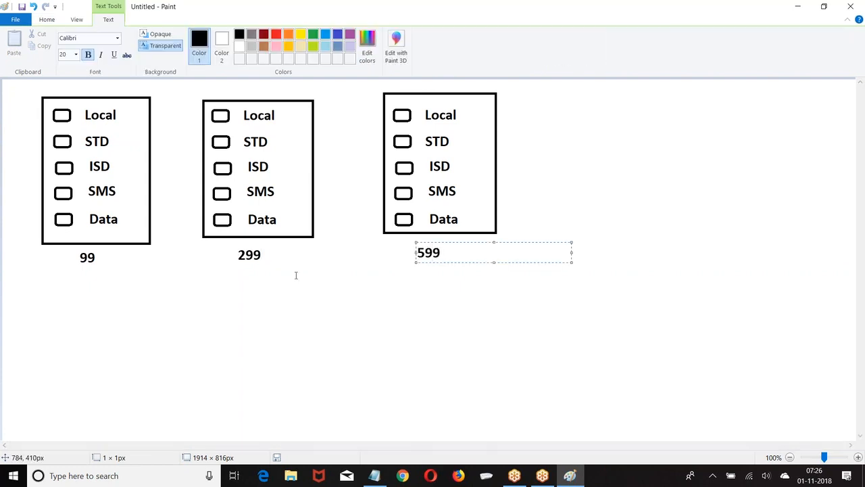
left_click(232, 288)
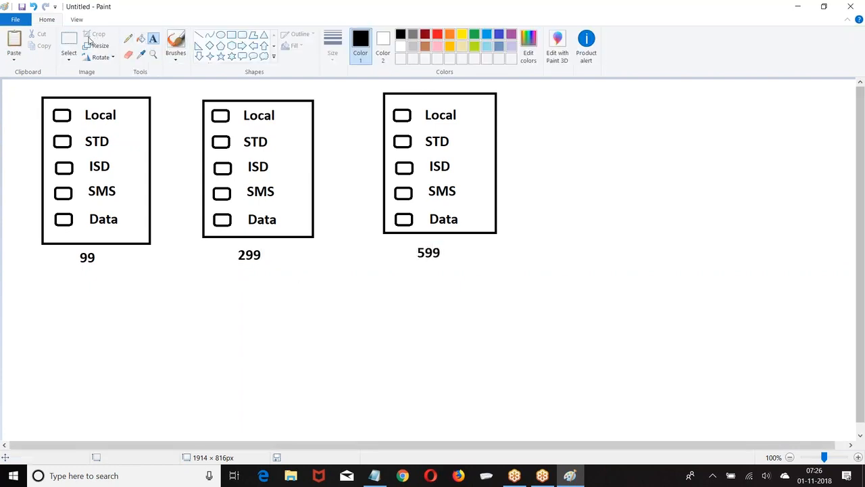
Fill with black the Local and STD boxes in the 99 plan and the Local, STD and ISD boxes in the 299 plan
left_click(141, 39)
left_click(66, 116)
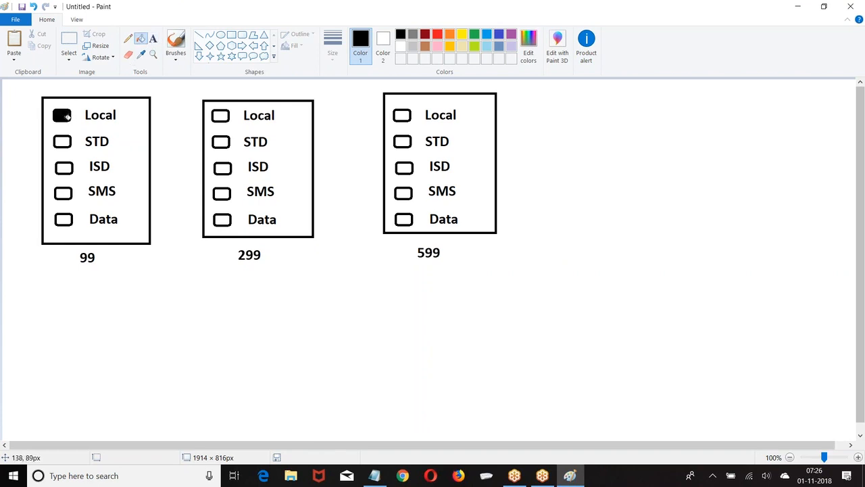
left_click(62, 142)
left_click(222, 116)
left_click(223, 143)
left_click(224, 167)
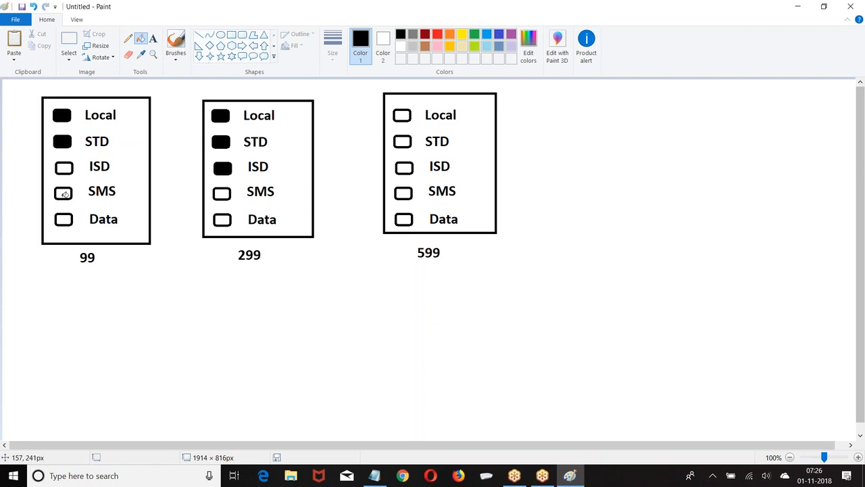
Fill the 299 plan's Data box with black and write "1 GB" beside its Data label
left_click(155, 42)
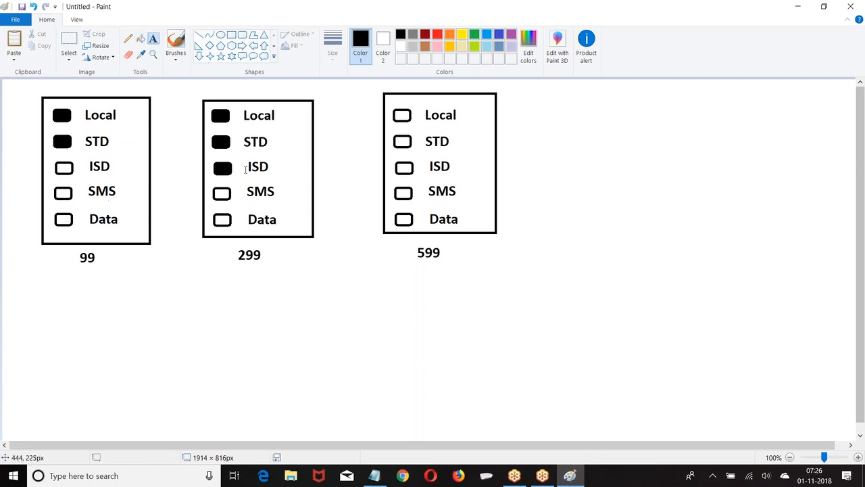
left_click(143, 40)
left_click(222, 219)
left_click(152, 39)
left_click(282, 208)
type("1 GB")
left_click(122, 155)
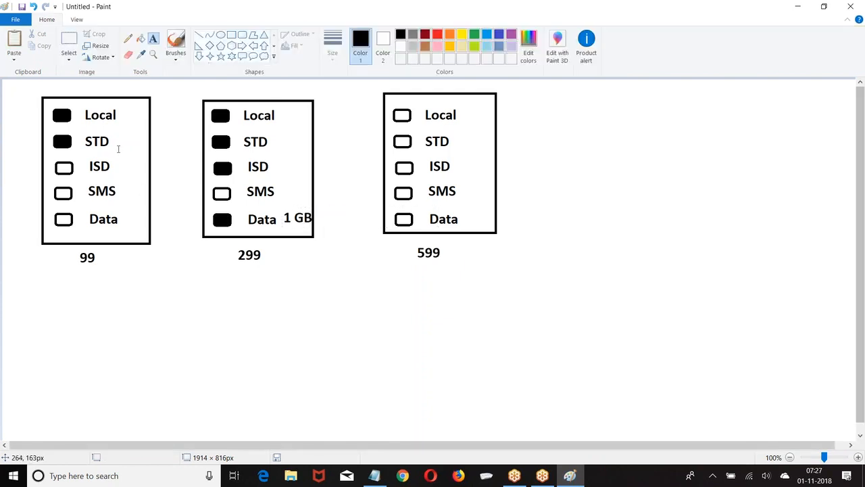
Write "30 MIN" beside the STD label in the 99 plan
left_click_drag(118, 131, 273, 150)
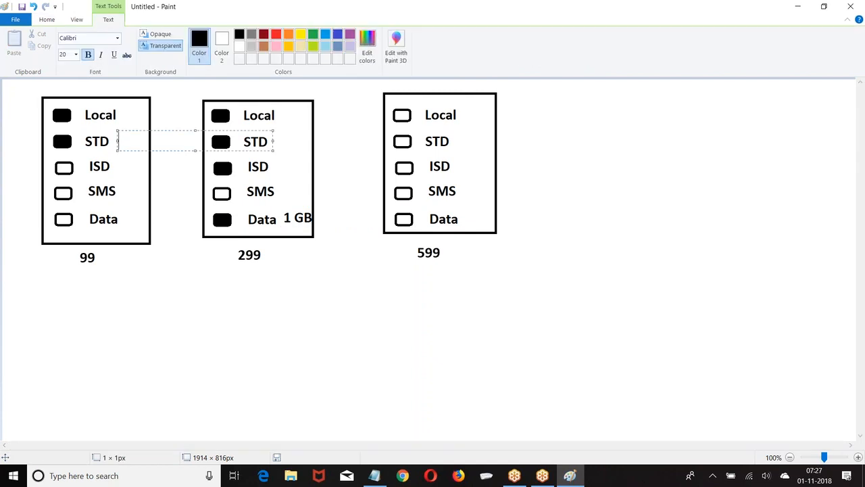
type("30 MON")
key("BackSpace")
key("BackSpace")
type("IN")
left_click(285, 135)
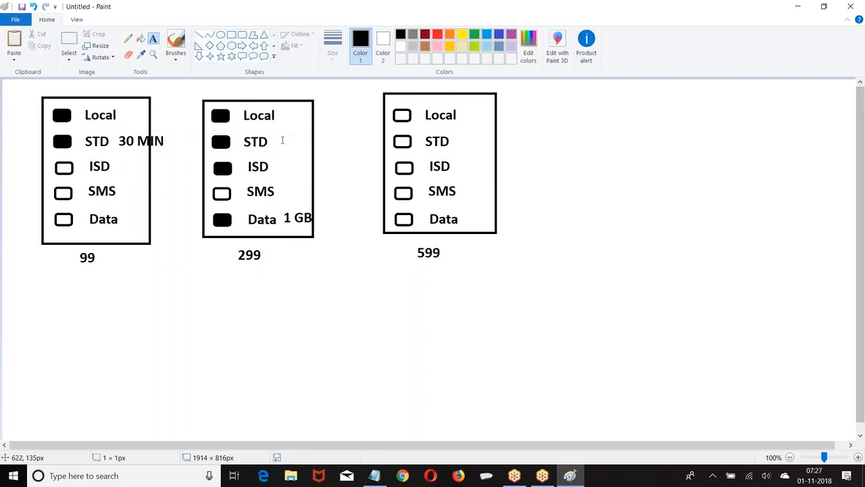
Write "150 MIN" beside the STD label in the 299 plan
left_click_drag(282, 129, 437, 149)
type("150 MIN")
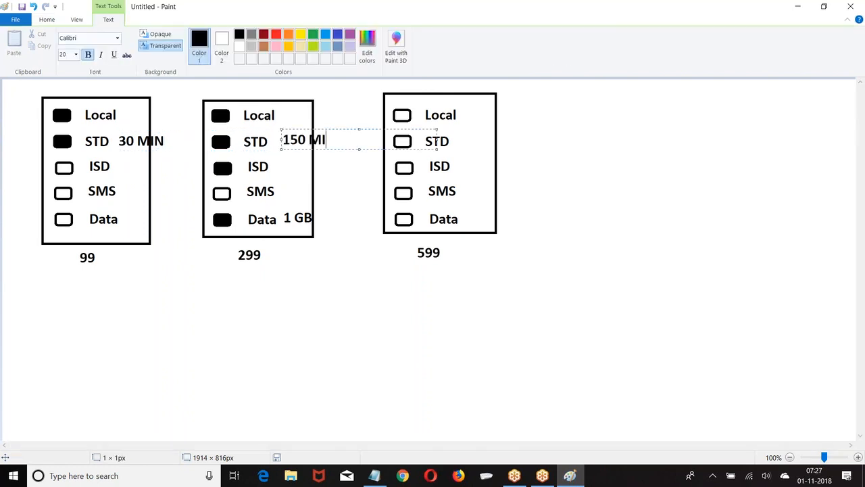
left_click(547, 248)
Fill all five boxes in the 599 plan with black
left_click(141, 38)
left_click(403, 116)
left_click(403, 142)
left_click(407, 192)
left_click(409, 169)
left_click(405, 217)
Write "550 GB" beside the Data label in the 599 plan
left_click(153, 38)
left_click(466, 218)
type("550 GB")
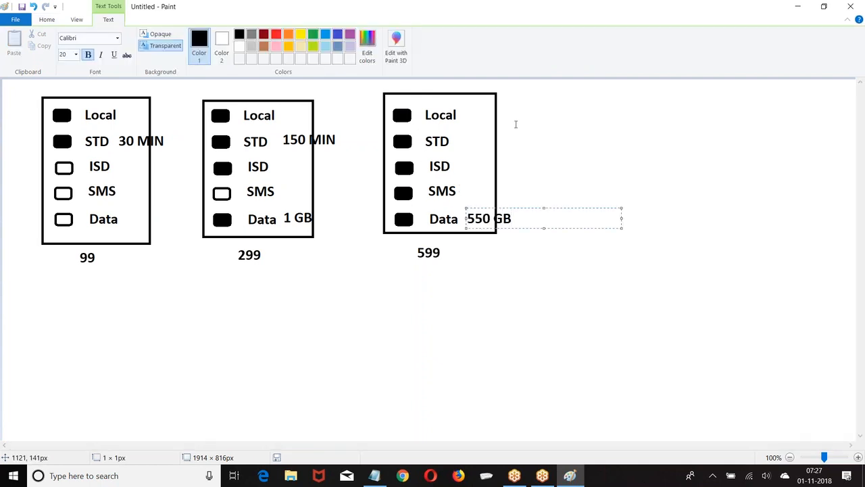